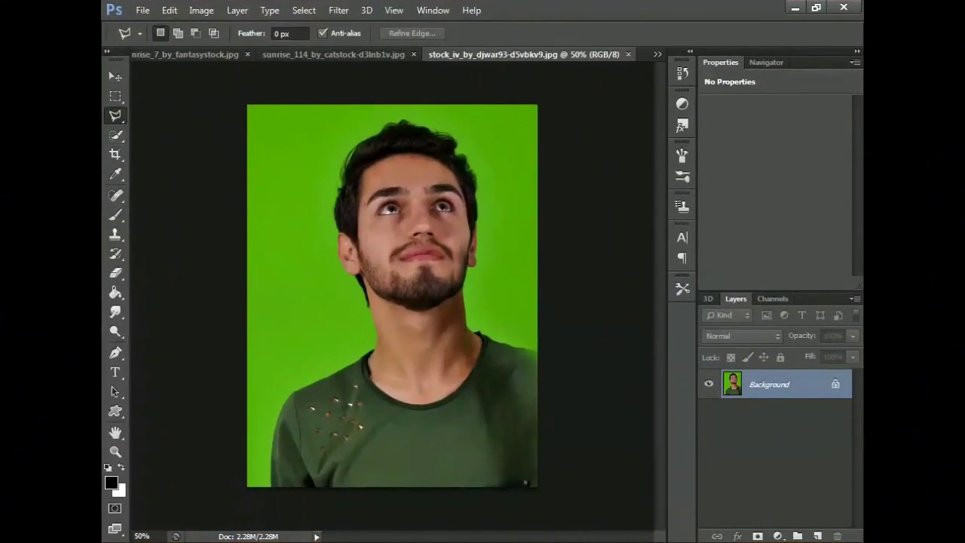
Quick-select the man and refine the selection edges around his hair, face and shirt.
click(116, 134)
drag(411, 196, 415, 377)
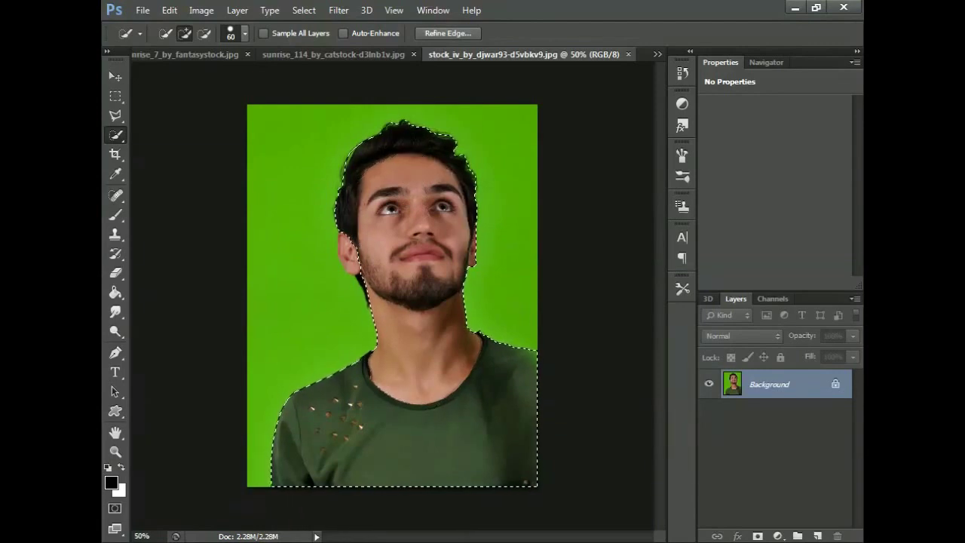
click(448, 33)
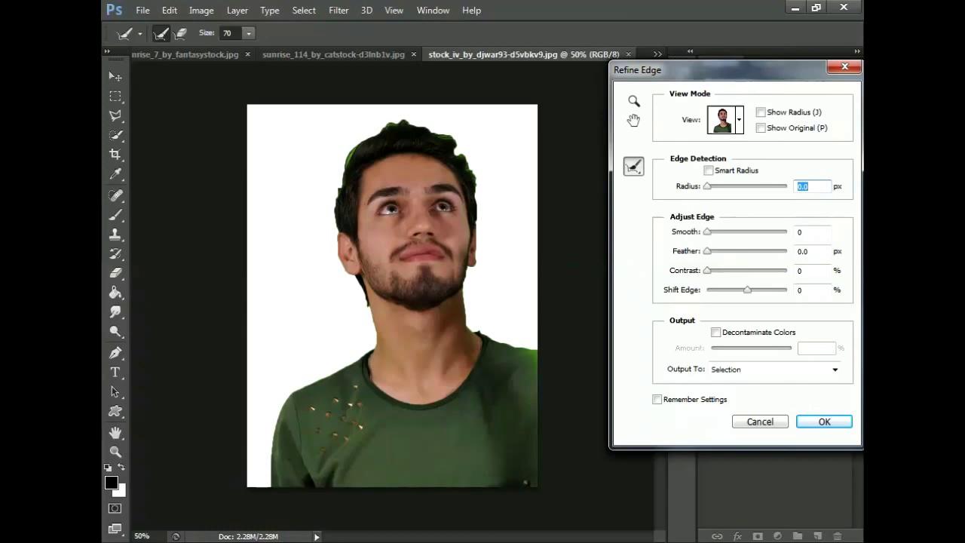
drag(262, 482, 339, 155)
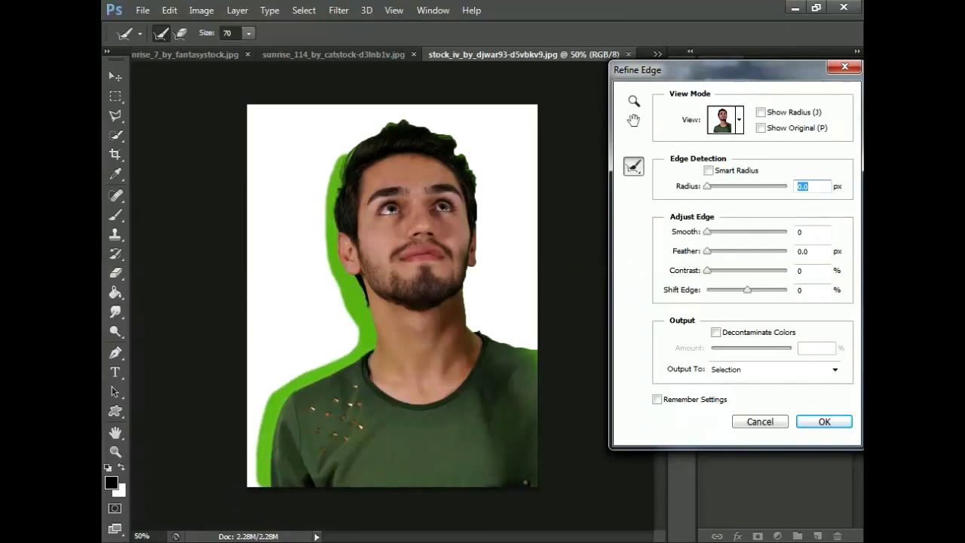
drag(340, 151, 536, 339)
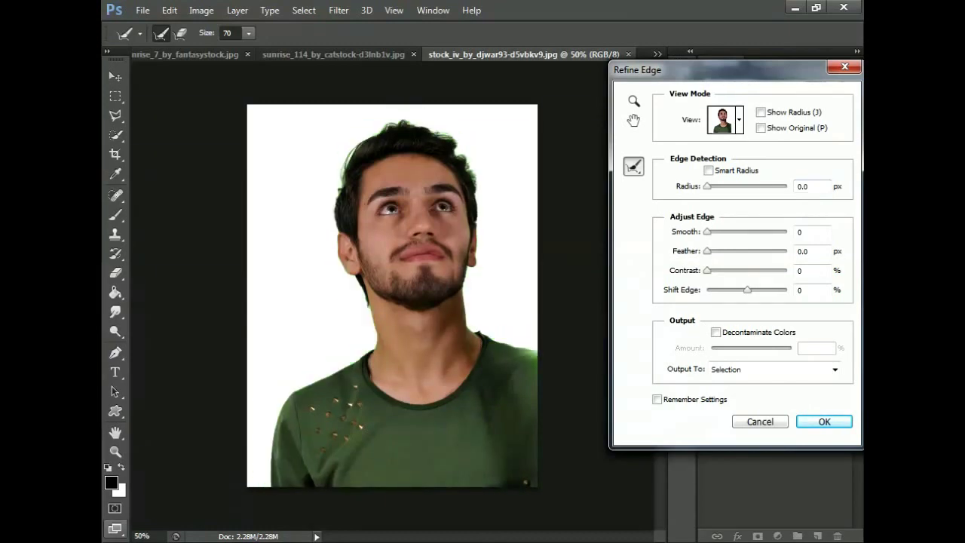
drag(488, 222, 354, 300)
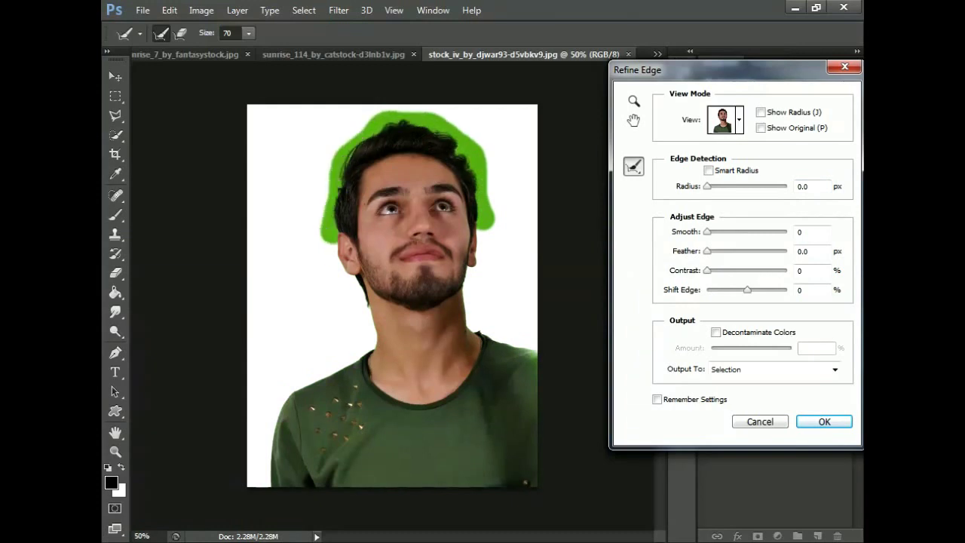
key(Return)
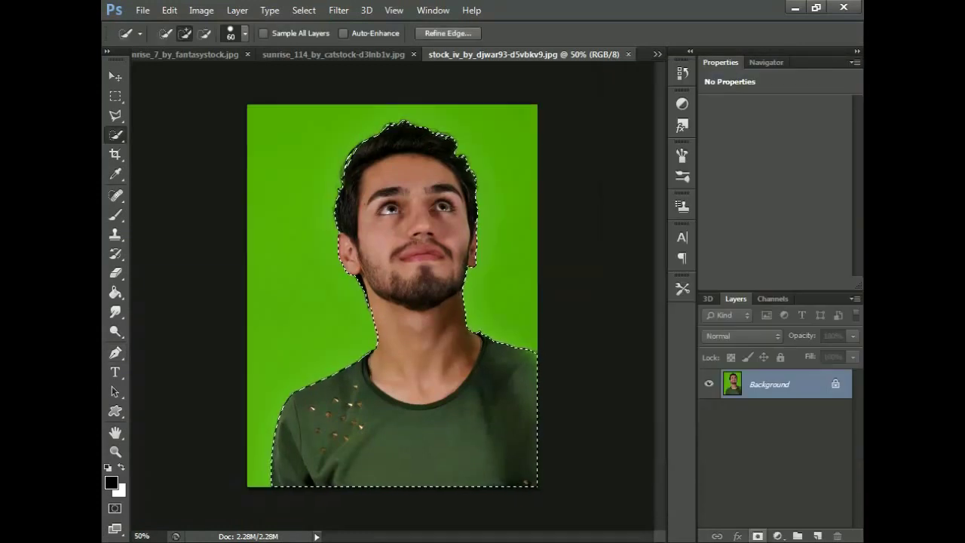
Mask out the green backdrop and add a white-filled Layer 1 beneath the portrait.
click(757, 536)
click(817, 535)
key(ctrl+bracketleft)
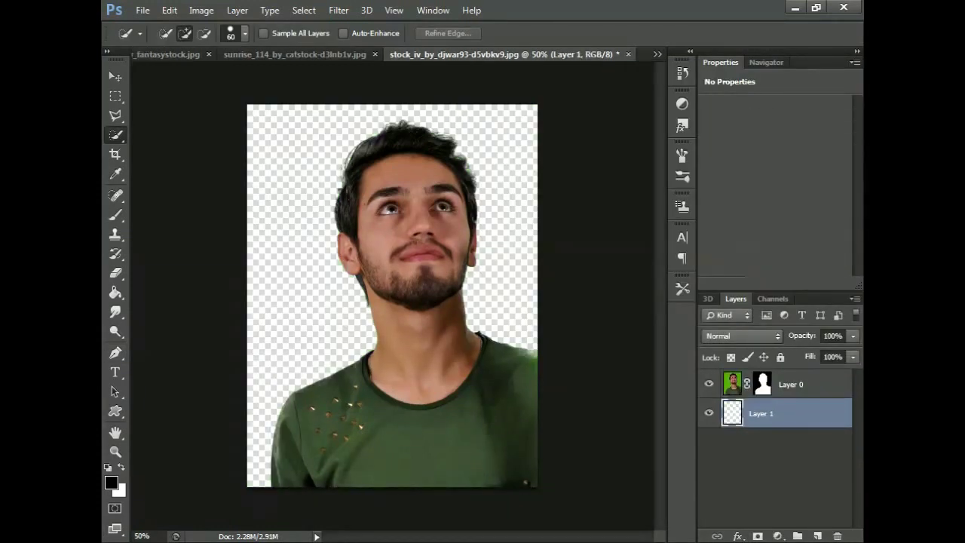
key(z)
key(x)
click(111, 482)
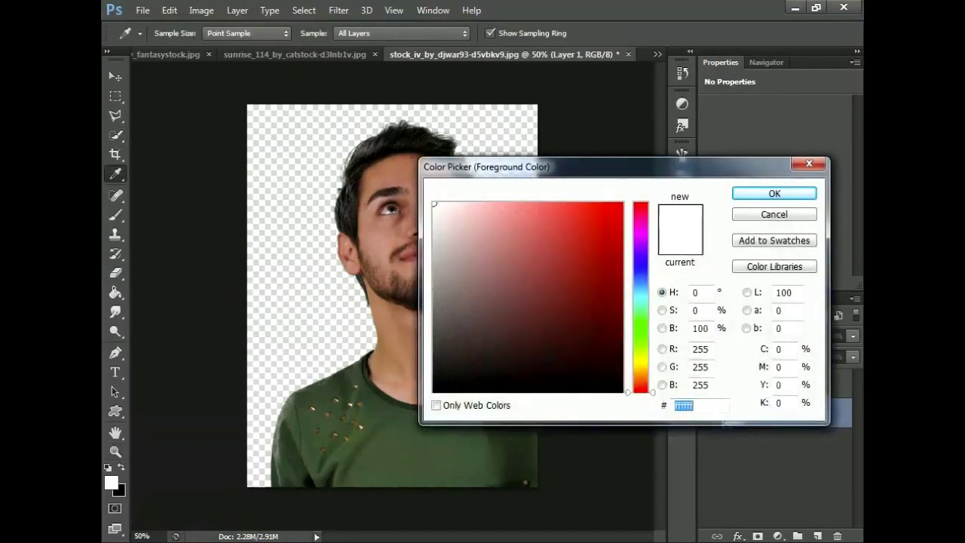
key(Return)
key(b)
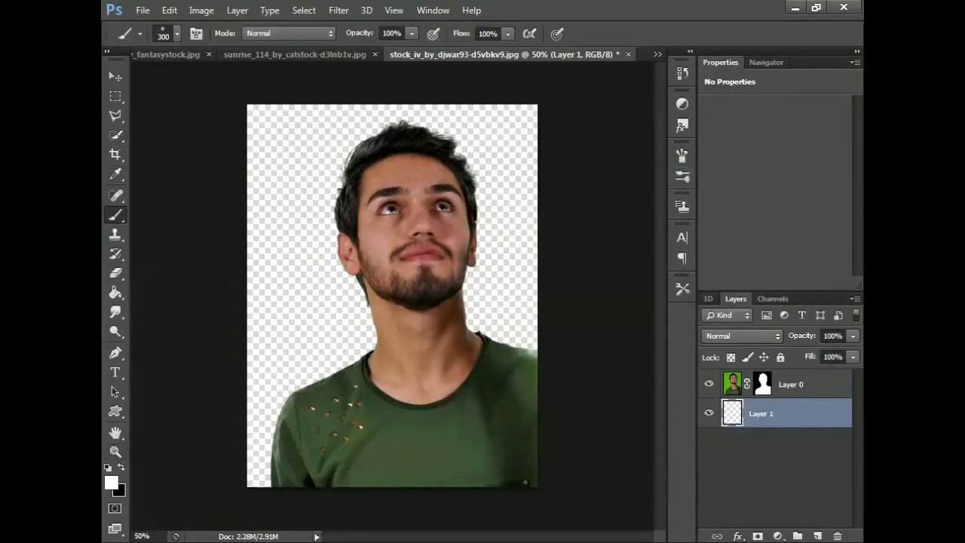
key(g)
click(301, 189)
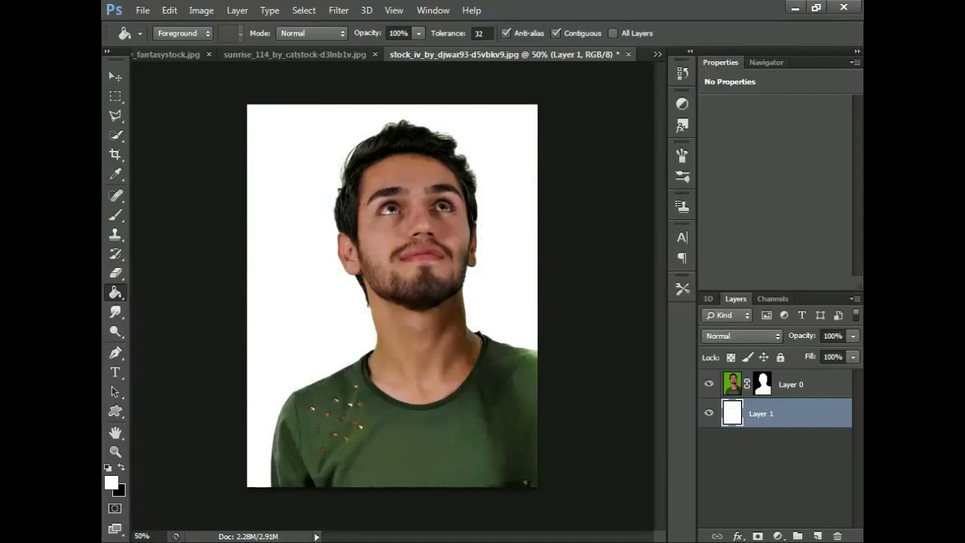
Desaturate the portrait on Layer 0.
key(alt+bracketright)
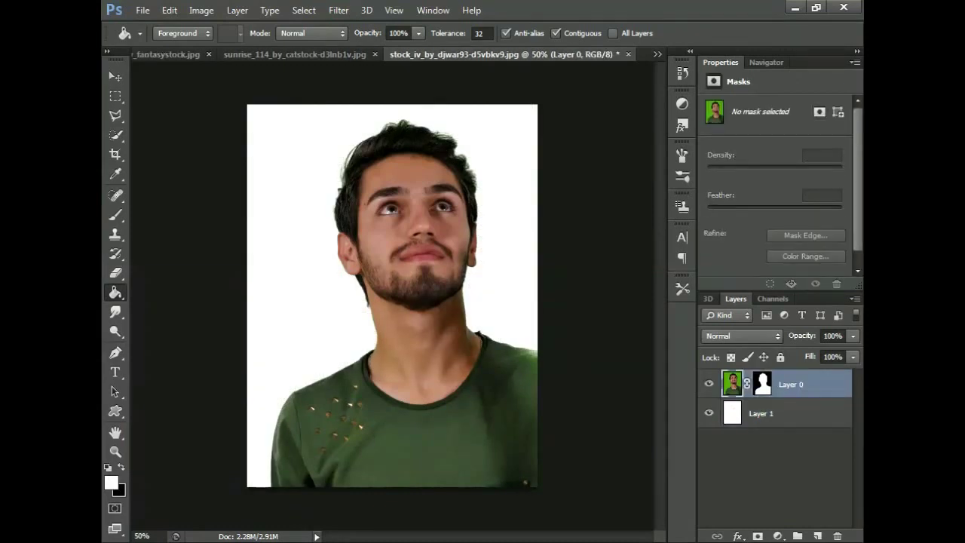
click(202, 10)
click(513, 400)
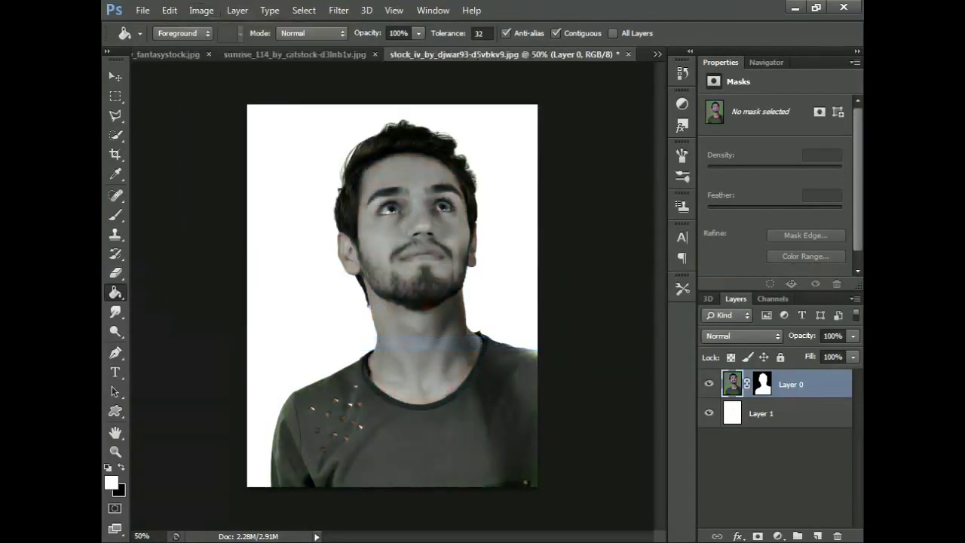
click(201, 10)
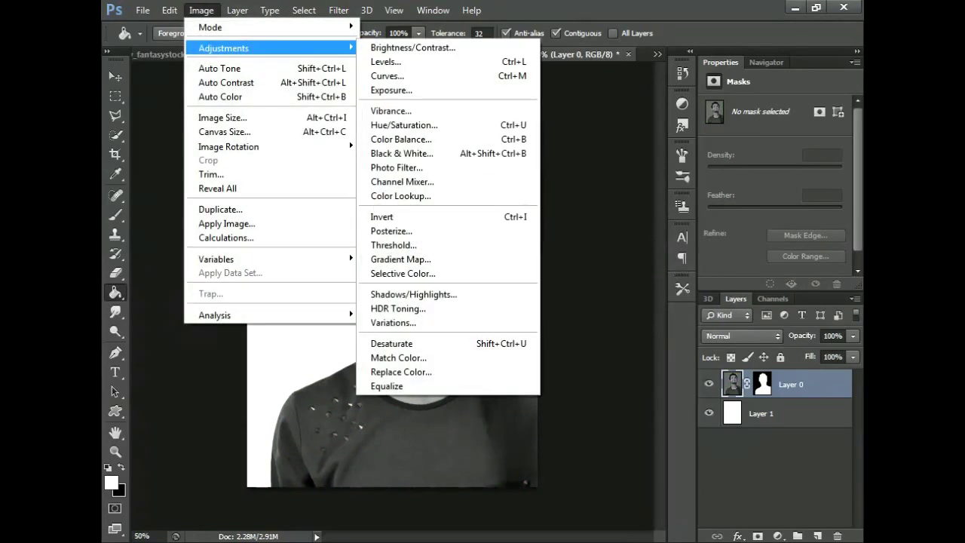
click(410, 67)
click(618, 93)
key(g)
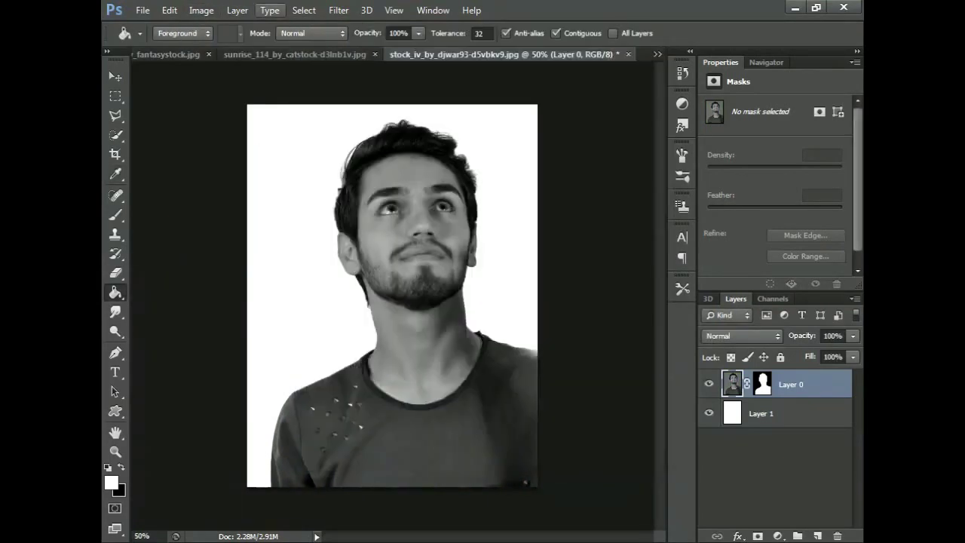
Apply Levels to the portrait with input values 14, 1.63 and 186.
click(202, 10)
click(385, 61)
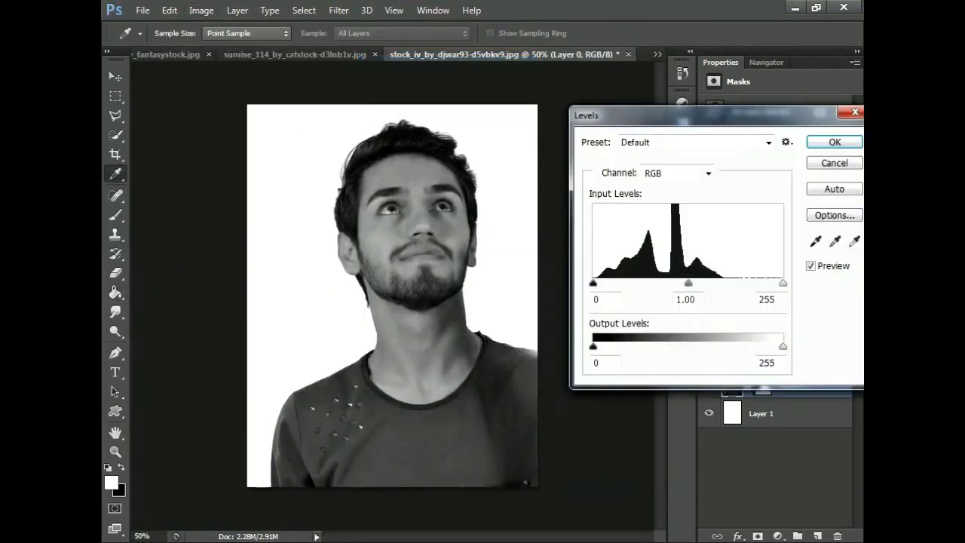
text(33)
key(Tab)
text(1.63)
key(Tab)
text(239)
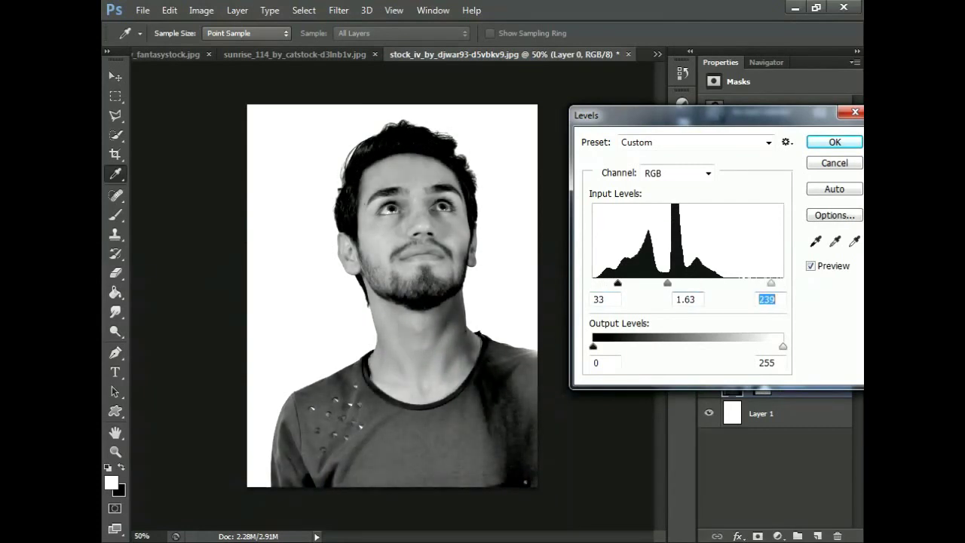
text(186)
key(shift+Tab)
key(shift+Tab)
text(14)
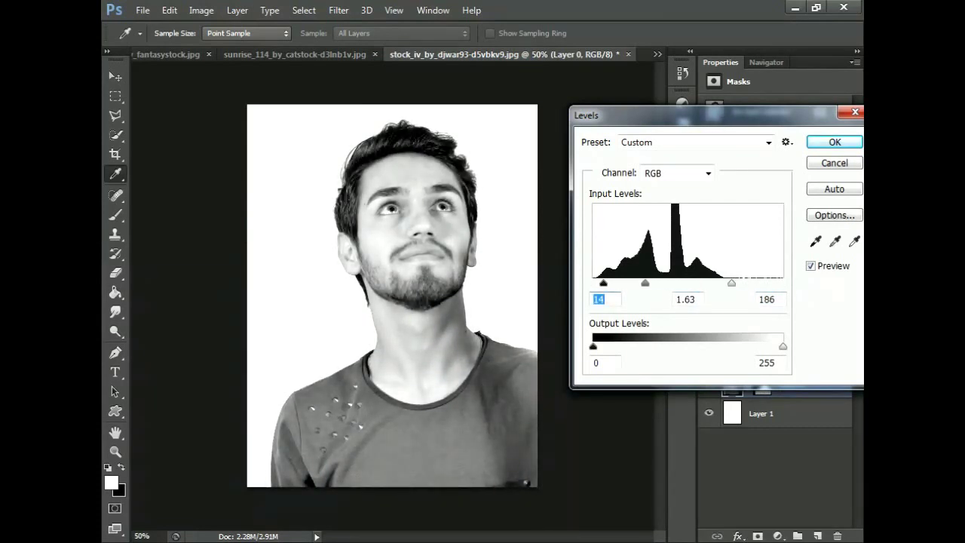
key(Return)
key(g)
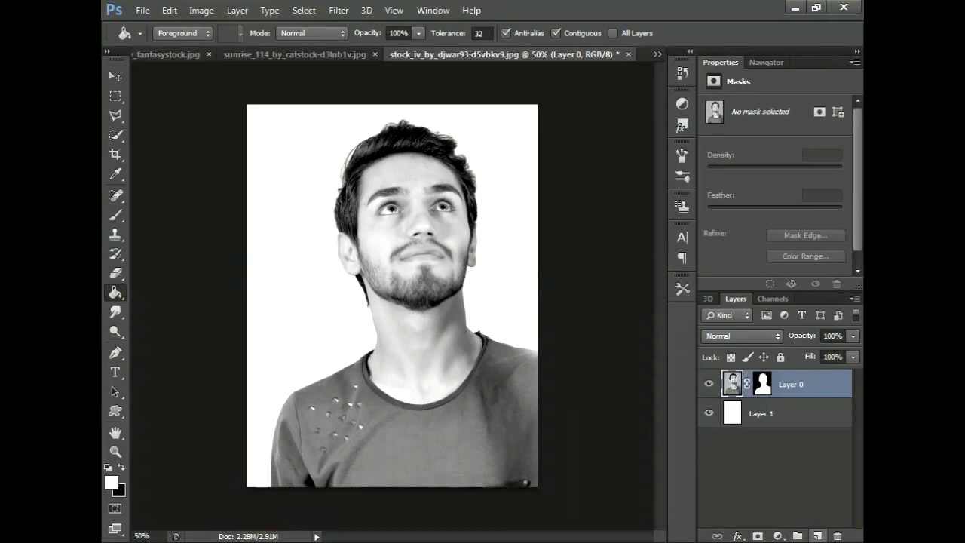
click(777, 536)
Add a Threshold adjustment layer set to level 169, then hide it.
click(753, 492)
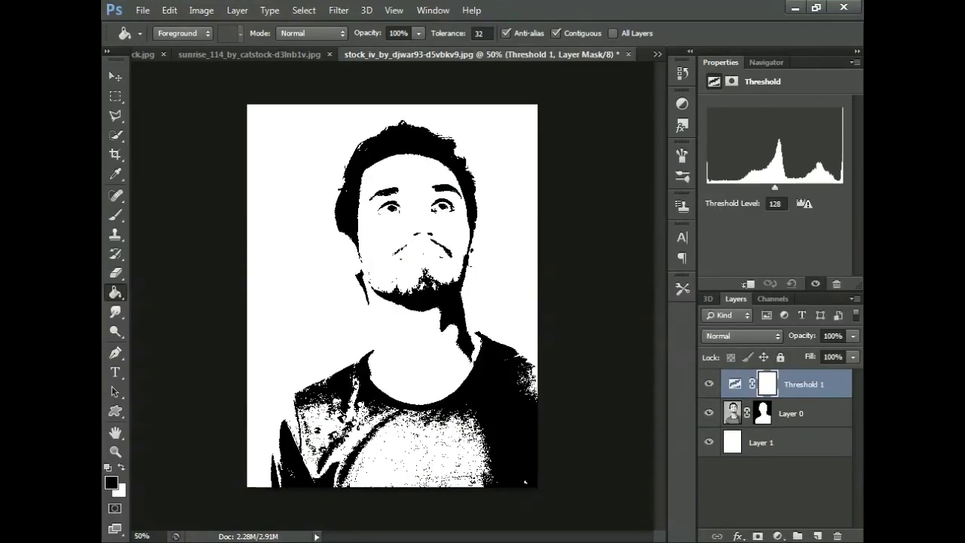
drag(774, 187, 800, 187)
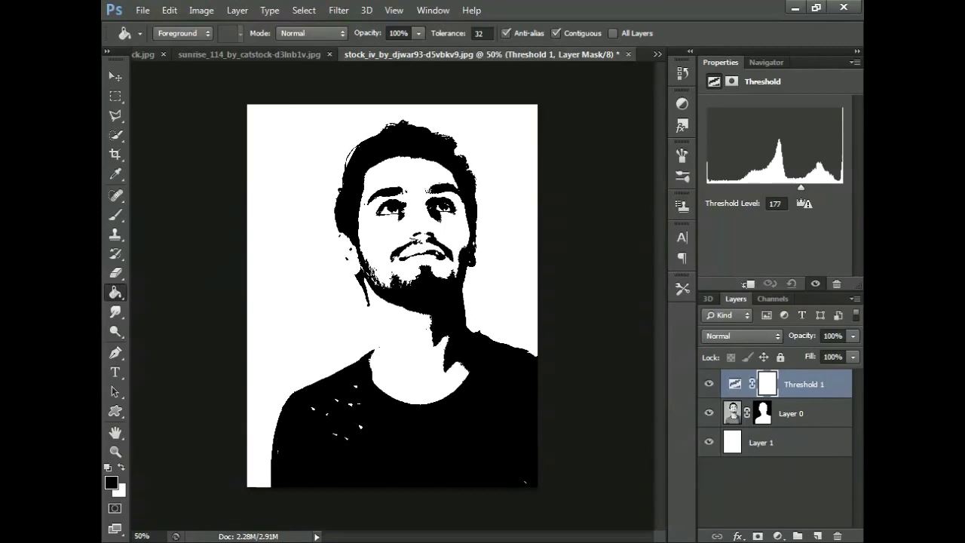
drag(801, 187, 793, 187)
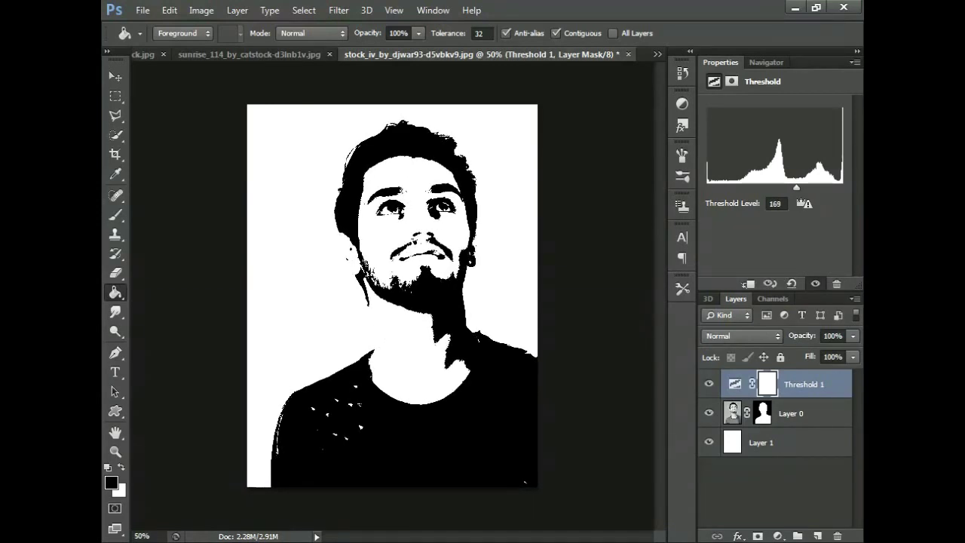
key(x)
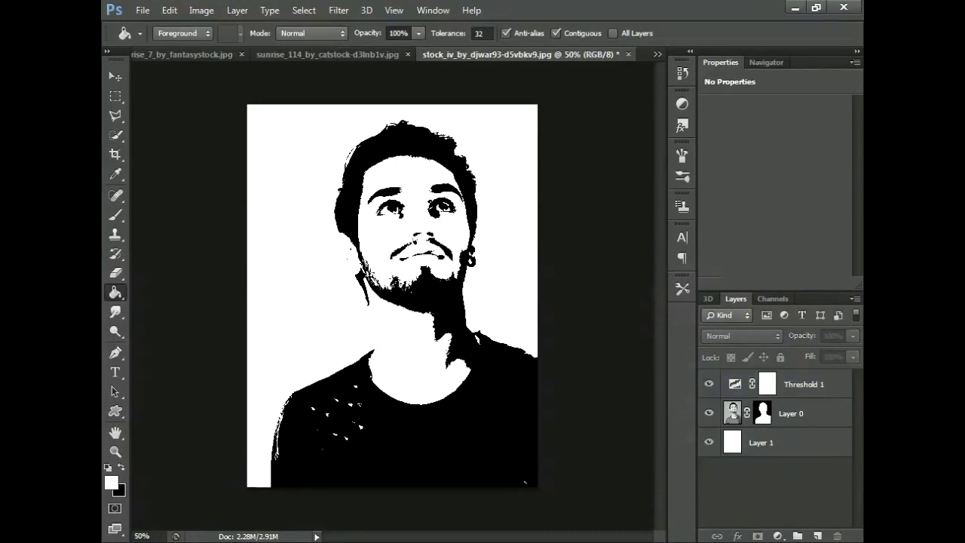
click(709, 384)
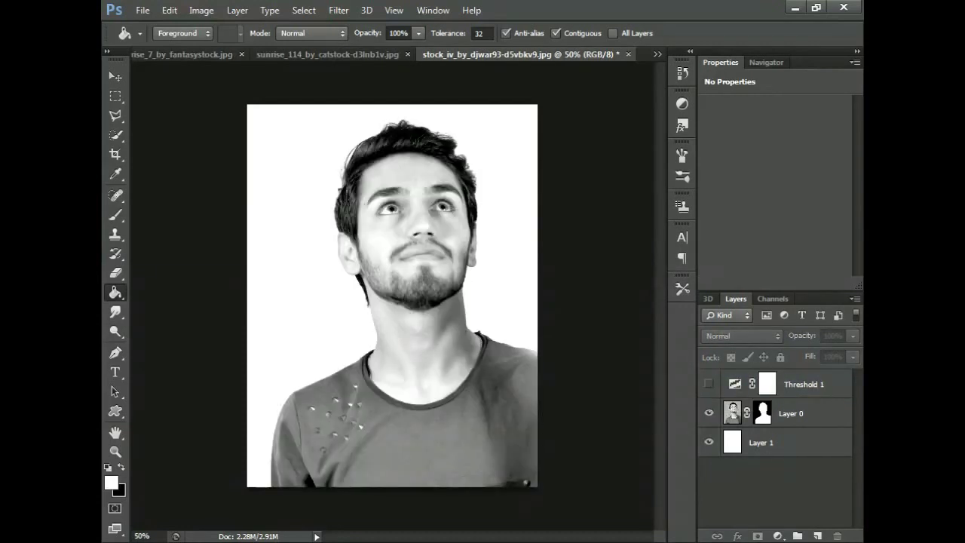
Target Layer 0's mask and set up a drip brush with Transfer enabled.
click(762, 413)
right_click(115, 215)
click(173, 211)
click(196, 33)
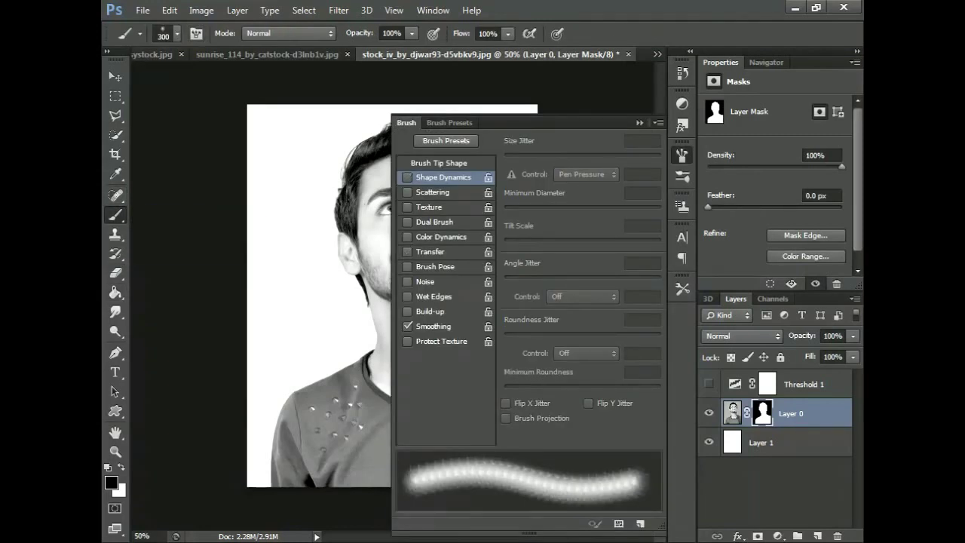
click(408, 251)
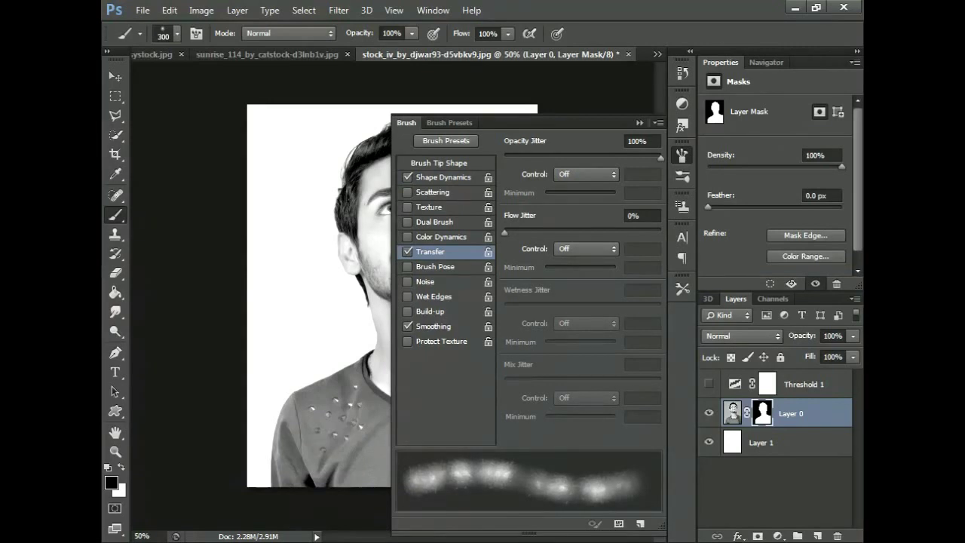
click(408, 192)
click(408, 191)
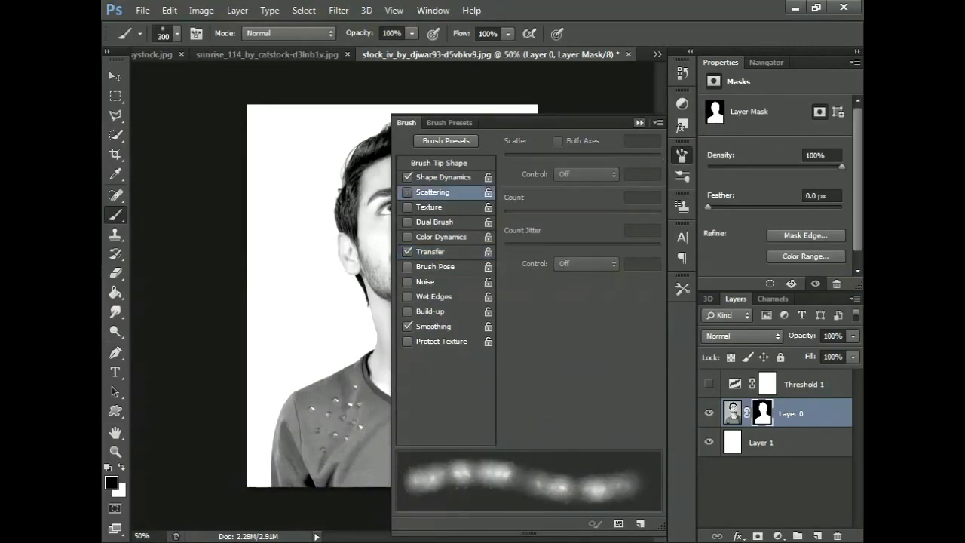
key(F5)
click(177, 33)
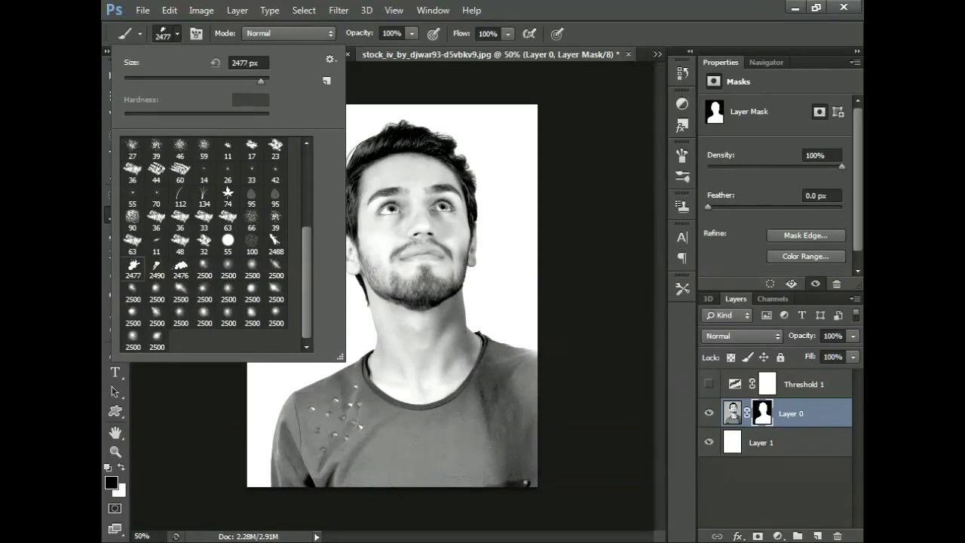
click(177, 33)
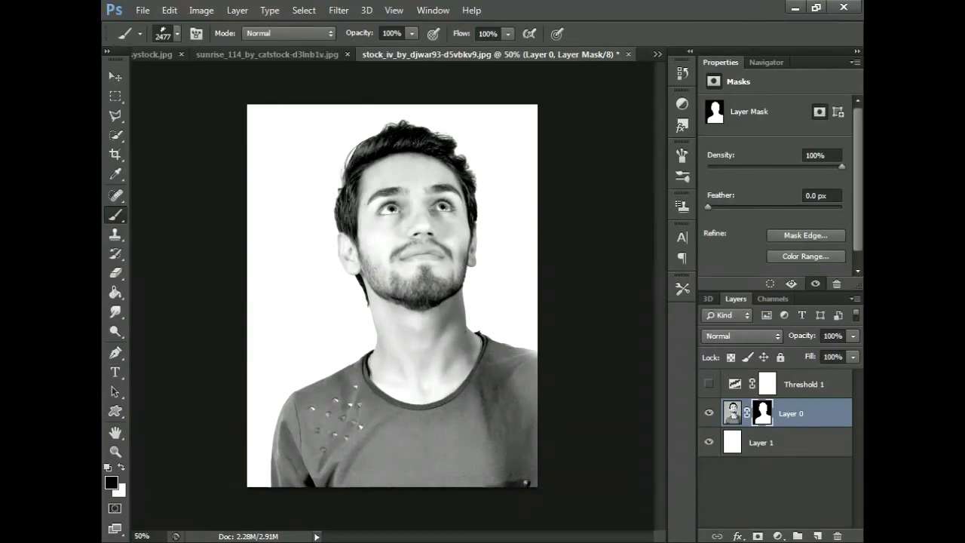
Paint drip edges along the shirt bottom in the mask, then show Threshold 1 again.
click(709, 384)
double_click(708, 384)
click(708, 383)
click(732, 413)
mouse_move(473, 465)
mouse_down()
mouse_move(528, 479)
mouse_move(531, 425)
mouse_up()
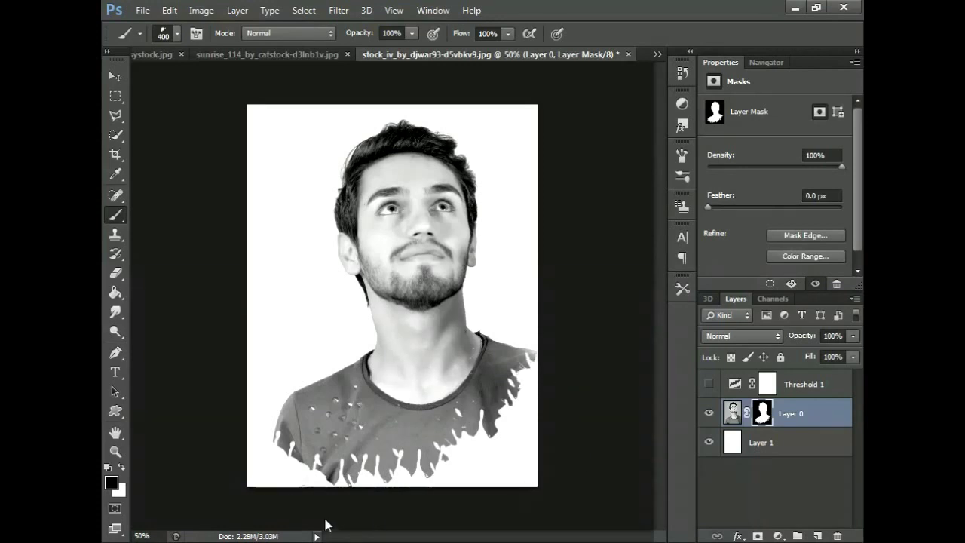
click(709, 384)
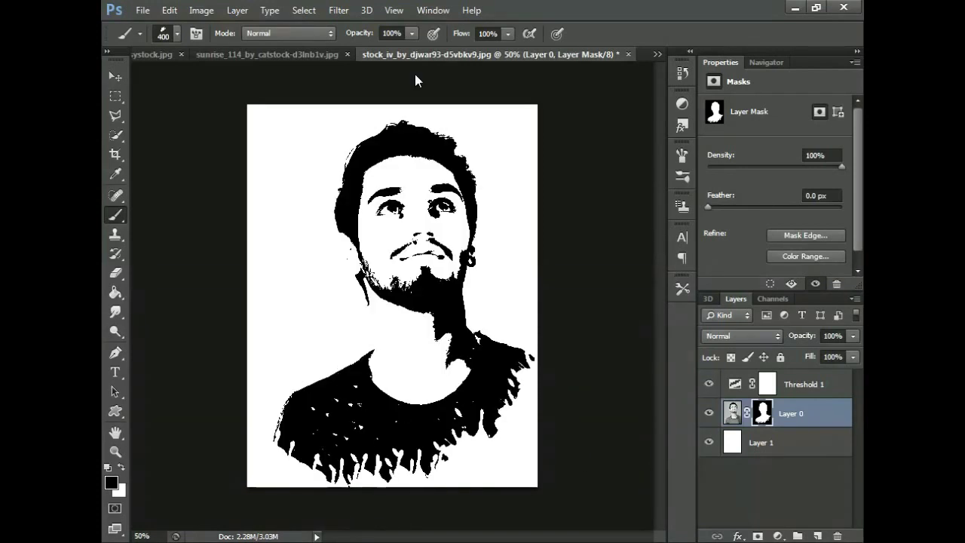
Unlock sunrise_114's background and bring it into the portrait above Threshold 1.
click(324, 54)
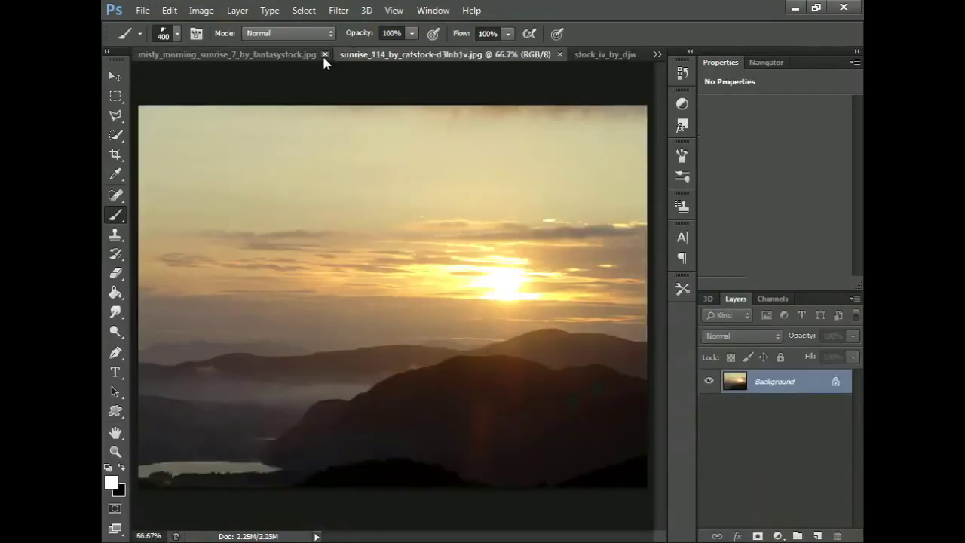
click(114, 76)
drag(384, 282, 516, 259)
key(Return)
double_click(819, 392)
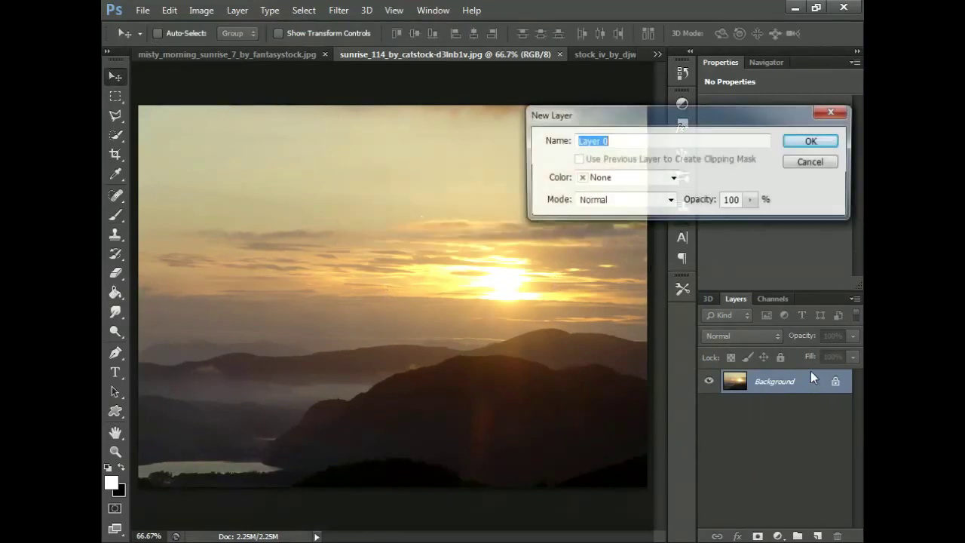
key(Return)
mouse_move(346, 267)
mouse_down()
mouse_move(307, 199)
mouse_move(445, 261)
mouse_up()
drag(761, 413, 766, 382)
Set the sunrise Layer 2 to Screen blending and position it over the head.
drag(465, 285, 465, 297)
click(740, 335)
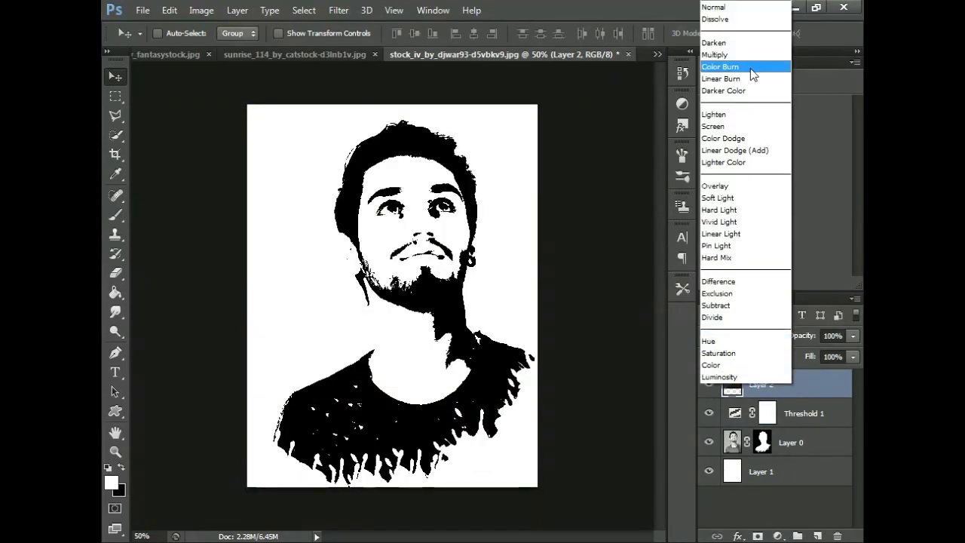
click(716, 131)
drag(433, 265, 440, 231)
Add a Hue/Saturation adjustment at Hue -27 and reposition the sunrise inside the head.
click(777, 536)
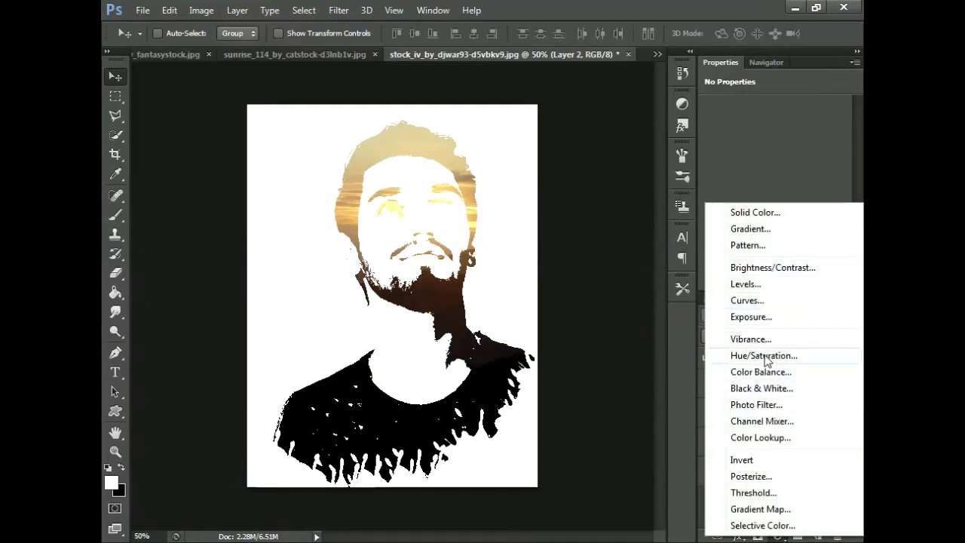
click(762, 355)
mouse_move(775, 163)
mouse_down()
mouse_move(809, 165)
mouse_move(757, 163)
mouse_up()
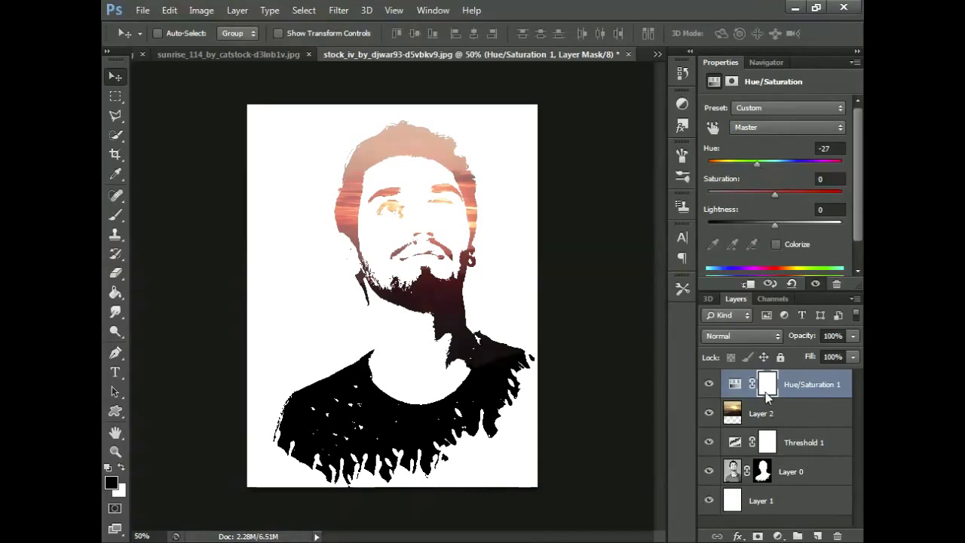
click(735, 384)
click(762, 413)
mouse_move(379, 182)
mouse_down()
mouse_move(371, 162)
mouse_move(420, 183)
mouse_up()
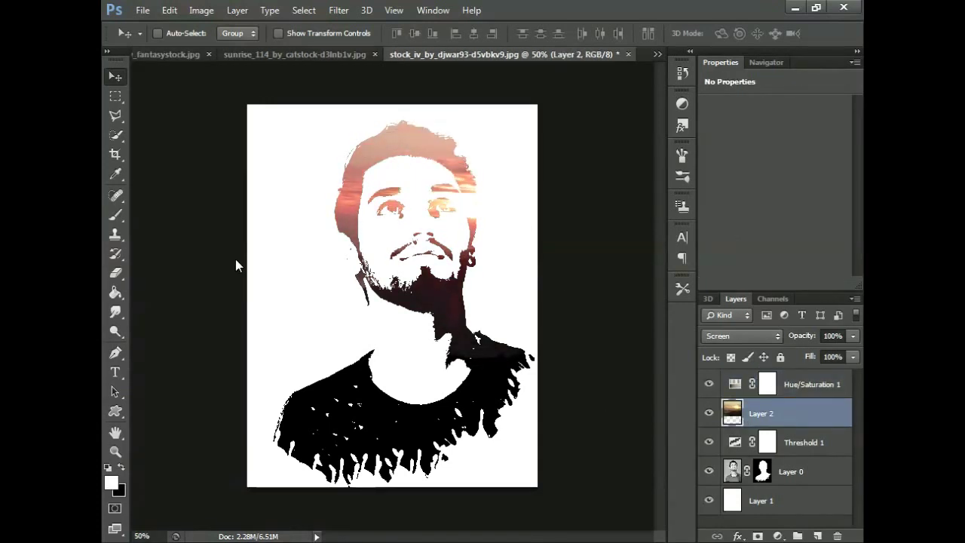
click(256, 55)
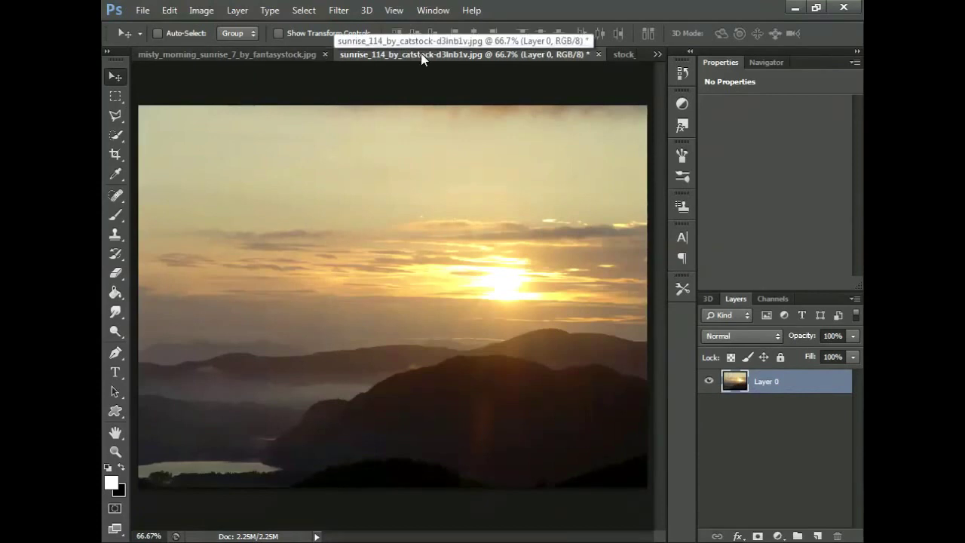
Close sunrise_114 unsaved and screen misty_morning_sunrise over the shirt as Layer 3.
click(599, 54)
key(n)
click(317, 55)
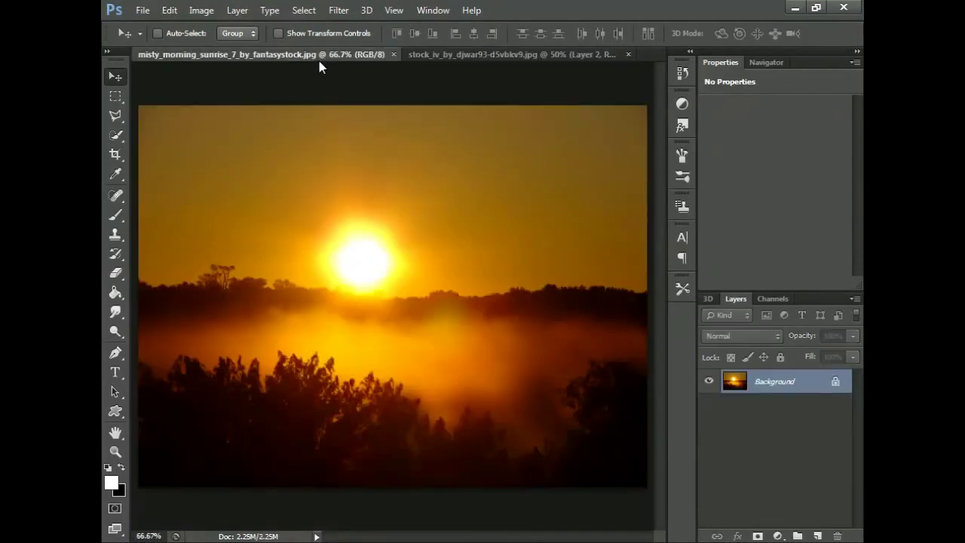
double_click(774, 381)
key(Return)
mouse_move(305, 269)
mouse_down()
mouse_move(245, 205)
mouse_move(437, 59)
mouse_move(463, 138)
mouse_move(411, 369)
mouse_move(393, 388)
mouse_up()
key(ctrl+bracketright)
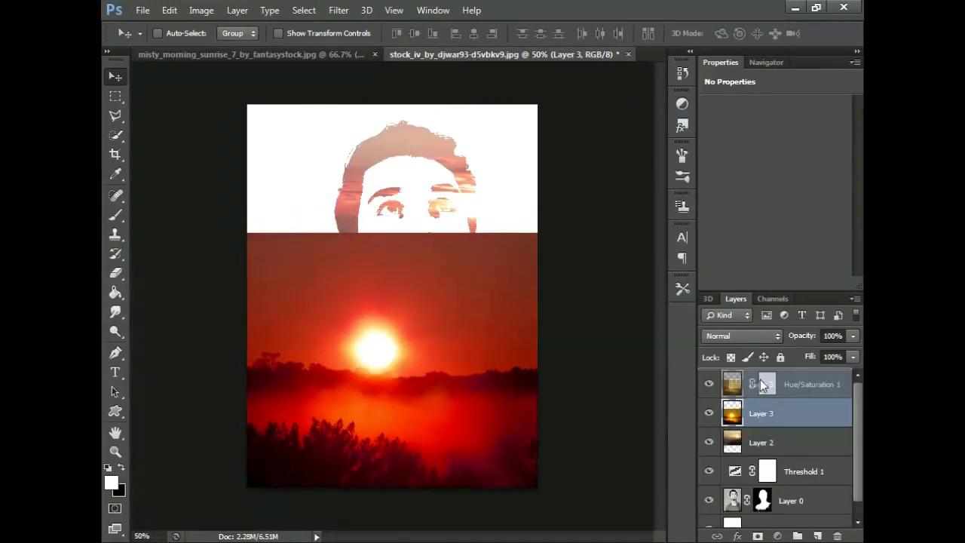
click(742, 336)
click(742, 122)
mouse_move(452, 392)
mouse_down()
mouse_move(501, 409)
mouse_move(411, 469)
mouse_up()
Erase the sunrise off the neck and add an empty Layer 4 below Threshold 1.
key(e)
drag(362, 273, 461, 295)
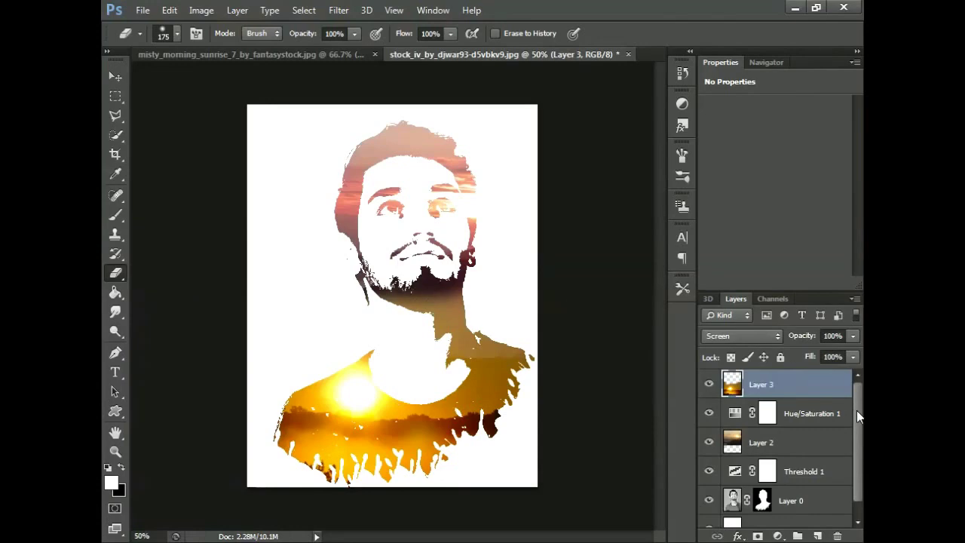
click(817, 535)
drag(761, 384, 771, 505)
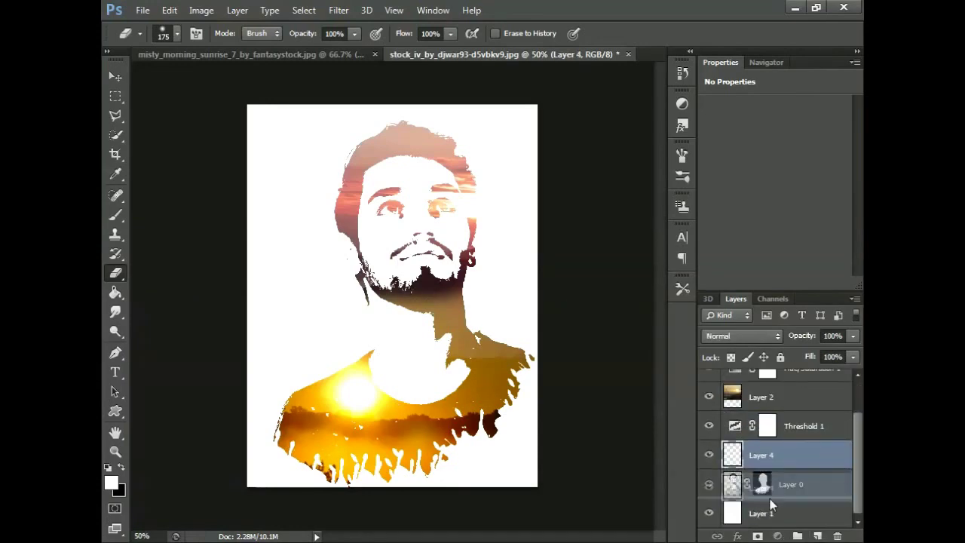
Move the empty Layer 4 beneath Layer 0.
click(708, 512)
click(709, 513)
double_click(814, 513)
key(Escape)
Choose the 2490 px splatter brush with Scattering and Transfer enabled.
click(117, 214)
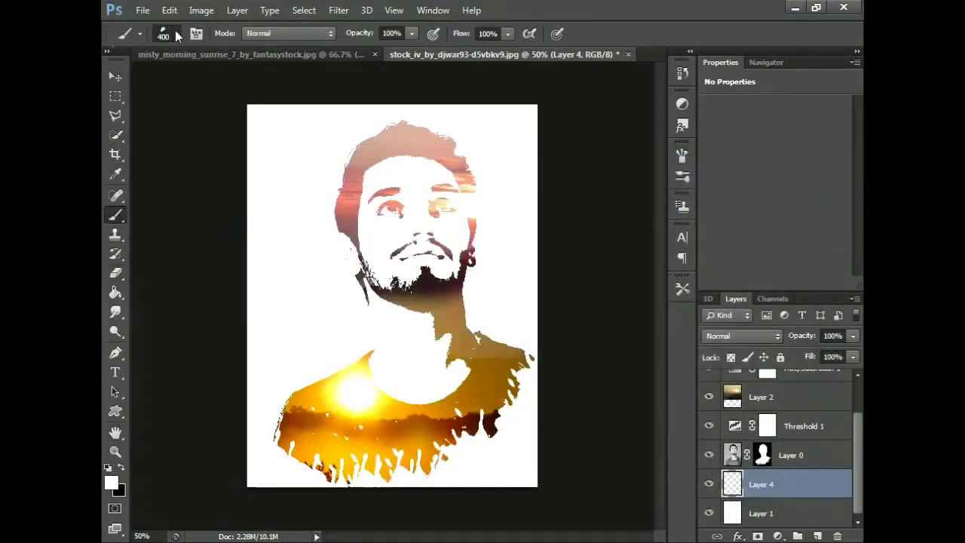
click(177, 35)
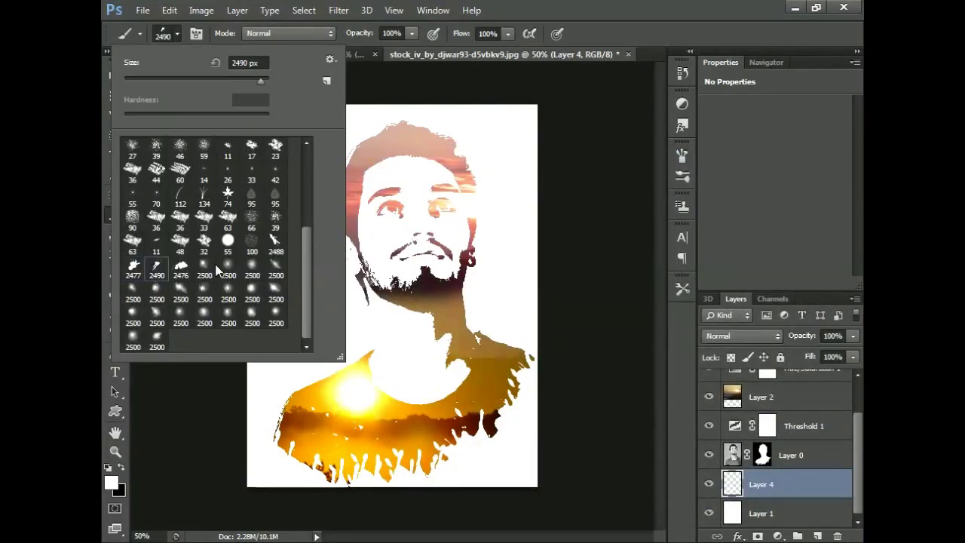
click(186, 33)
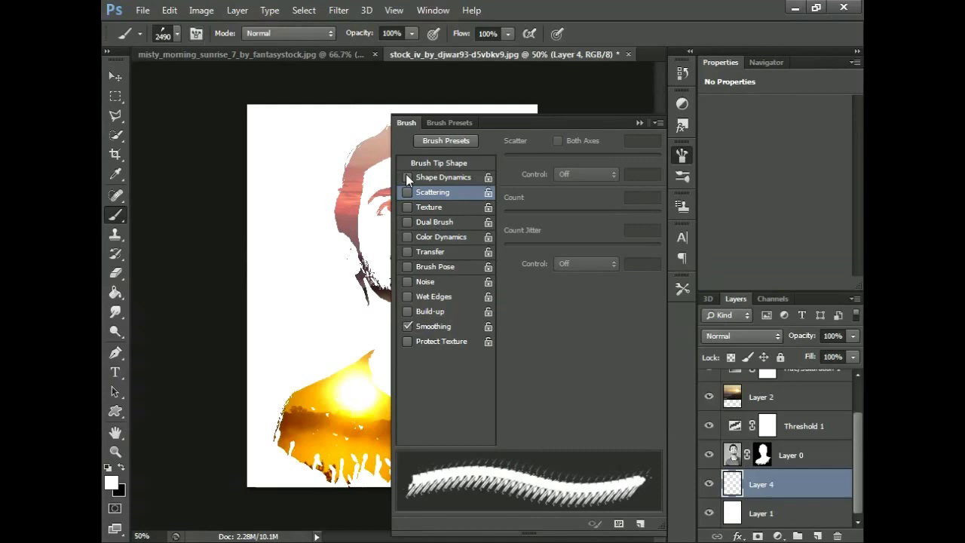
click(437, 254)
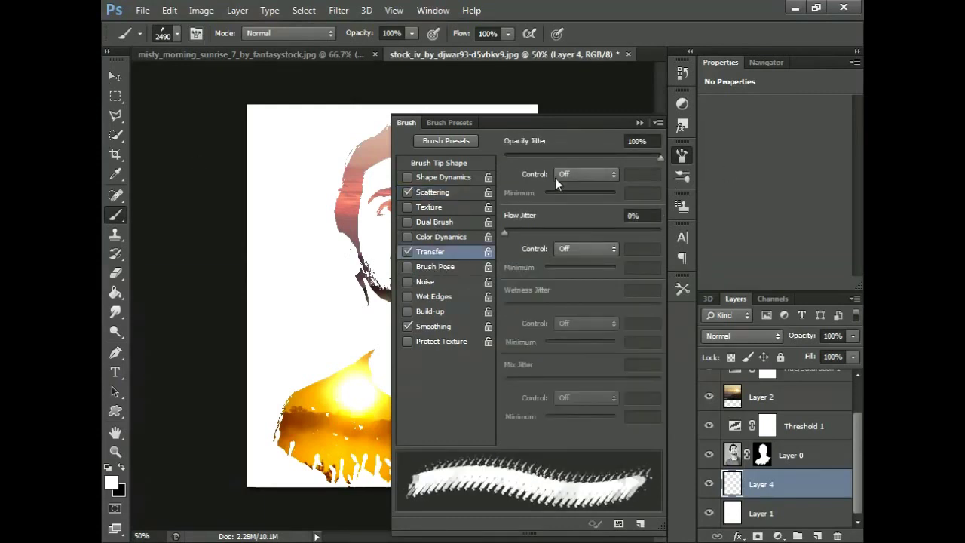
click(443, 192)
click(640, 122)
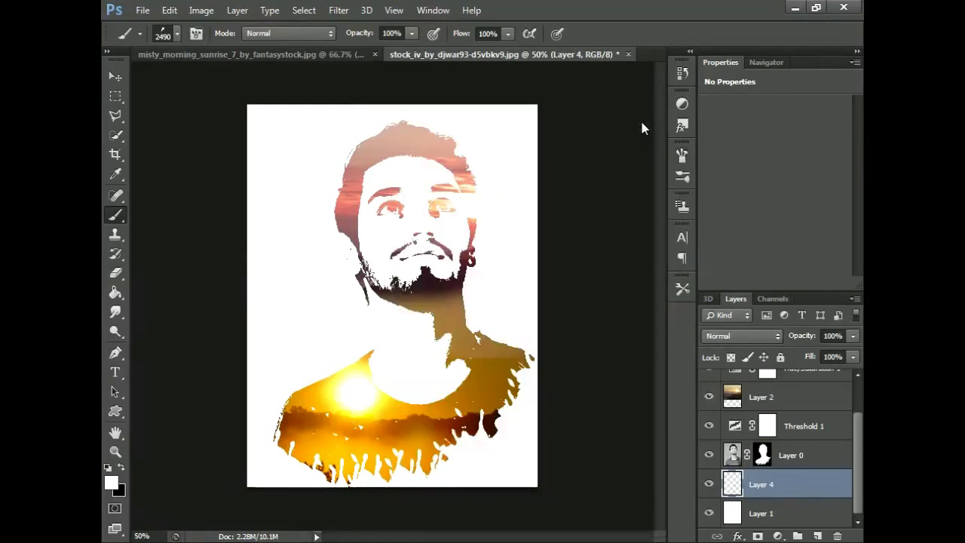
Stamp black splatter marks on Layer 4 beside the face, then pick a smaller splatter preset.
key(bracketleft)
key(bracketleft)
key(bracketleft)
click(120, 468)
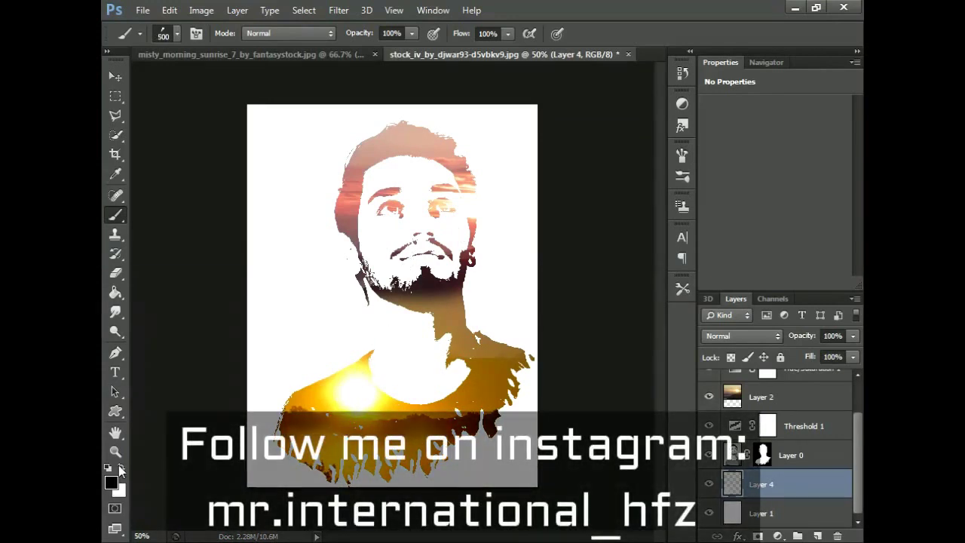
click(498, 361)
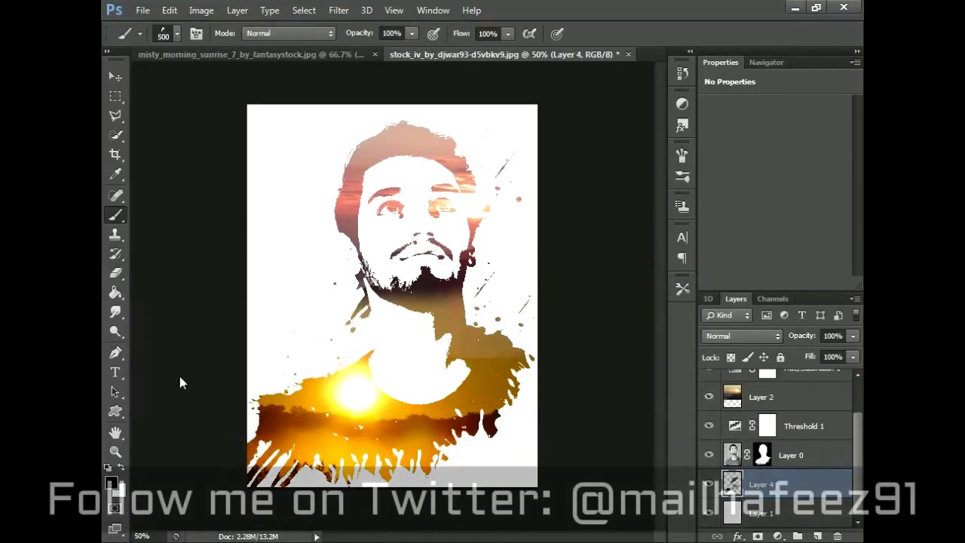
click(177, 37)
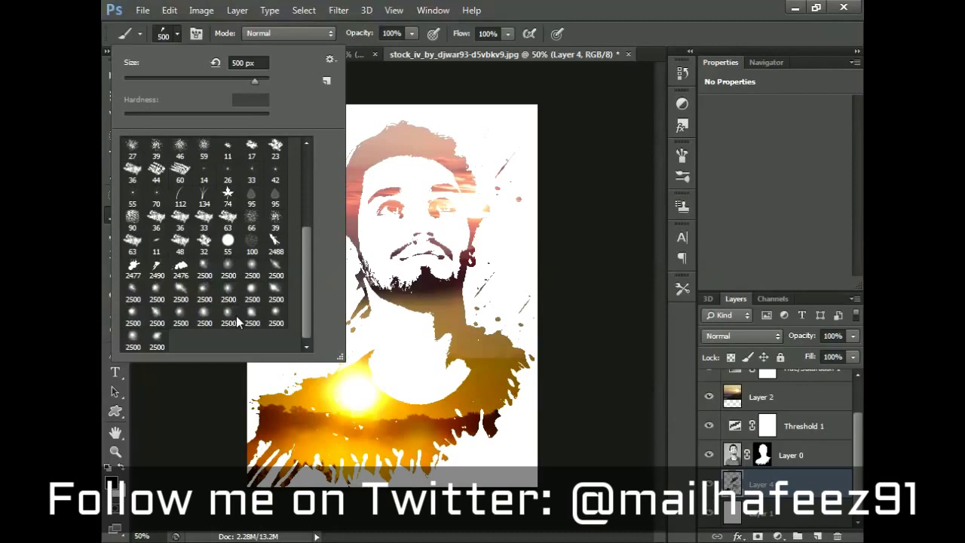
click(503, 45)
key(bracketleft)
key(bracketleft)
key(bracketleft)
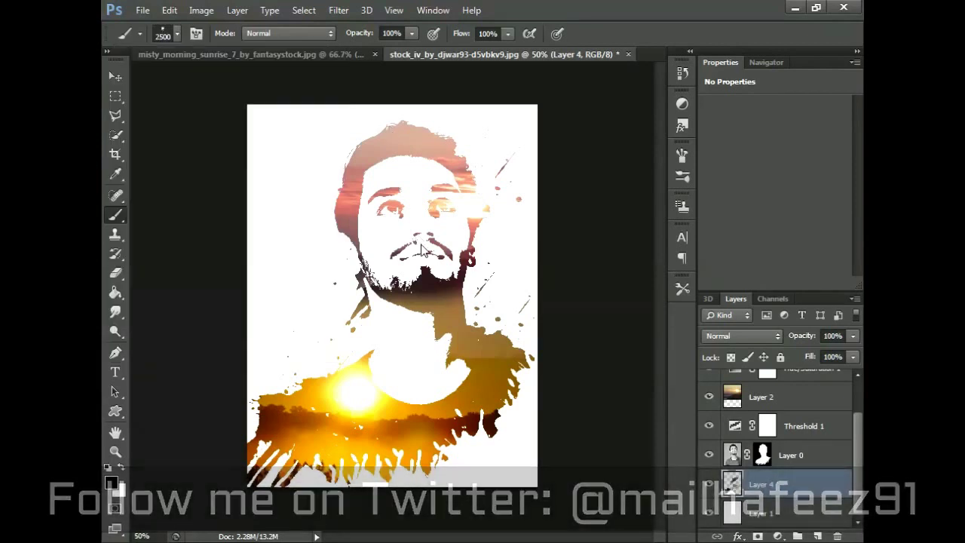
key(bracketleft)
key(bracketleft)
key(bracketleft)
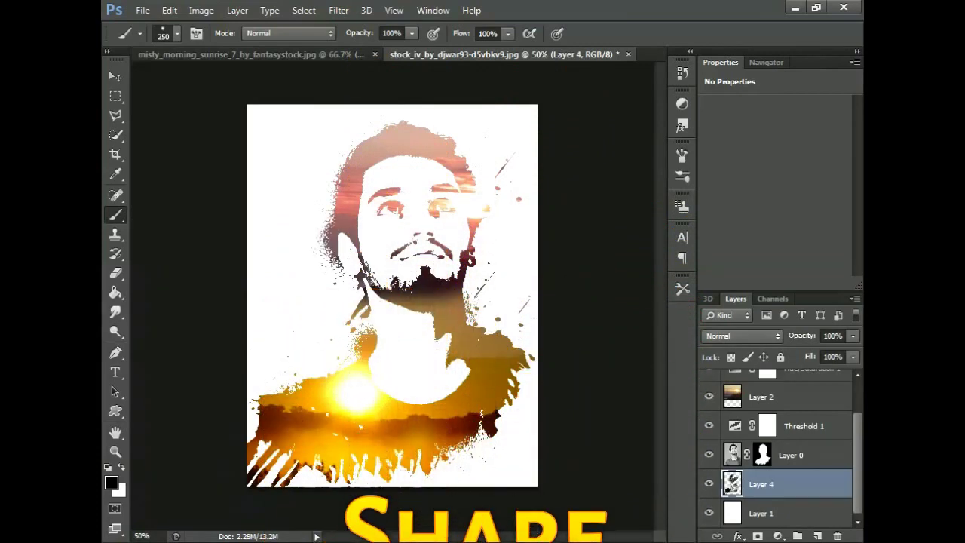
click(716, 514)
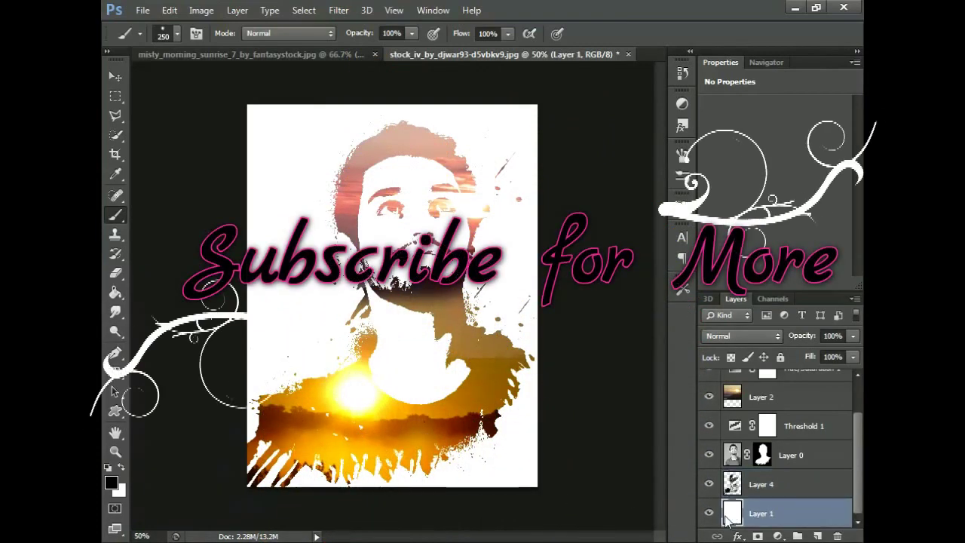